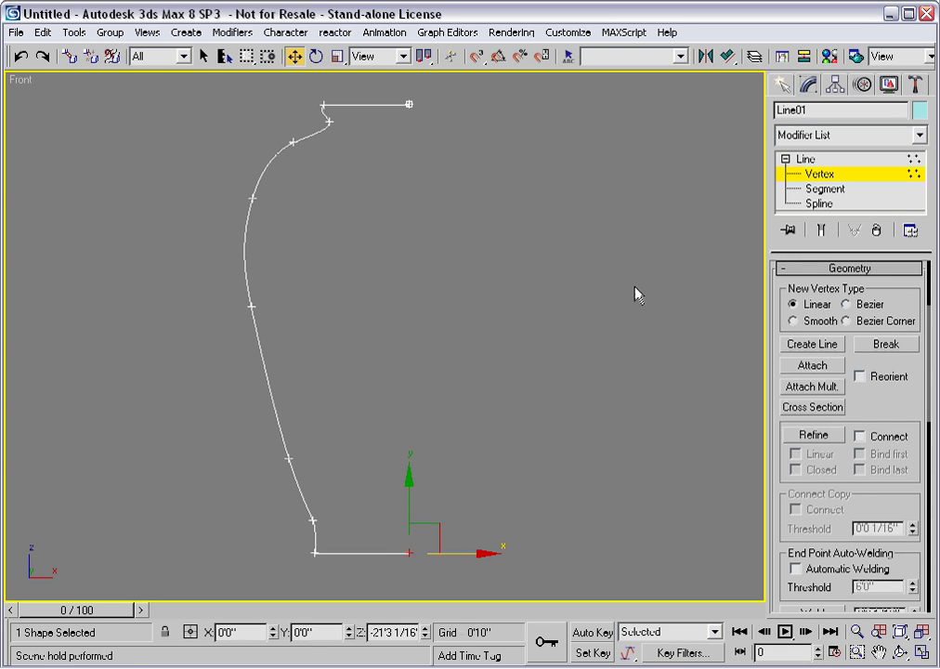
Exit Line01's Vertex level and bring up the Modifier List dropdown.
left_click(797, 158)
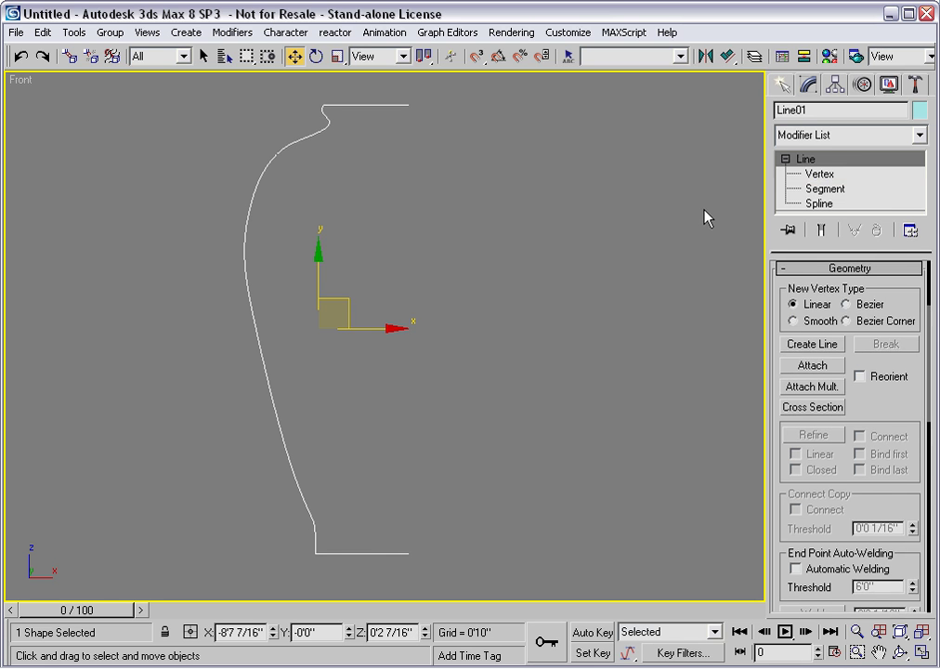
left_click(920, 135)
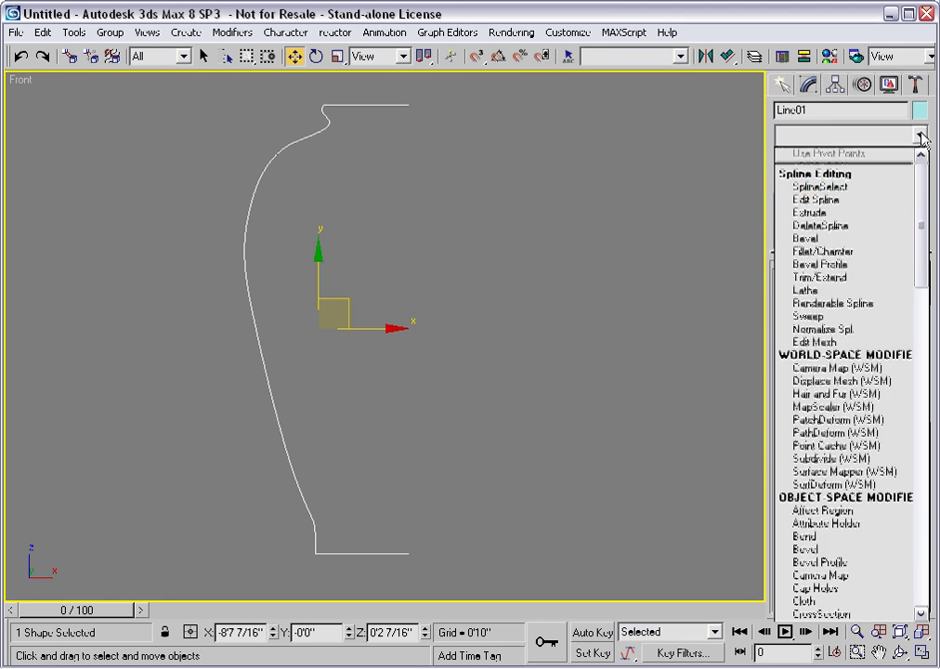
Apply a Lathe modifier to Line01 and show the Front view smooth shaded.
left_click(803, 290)
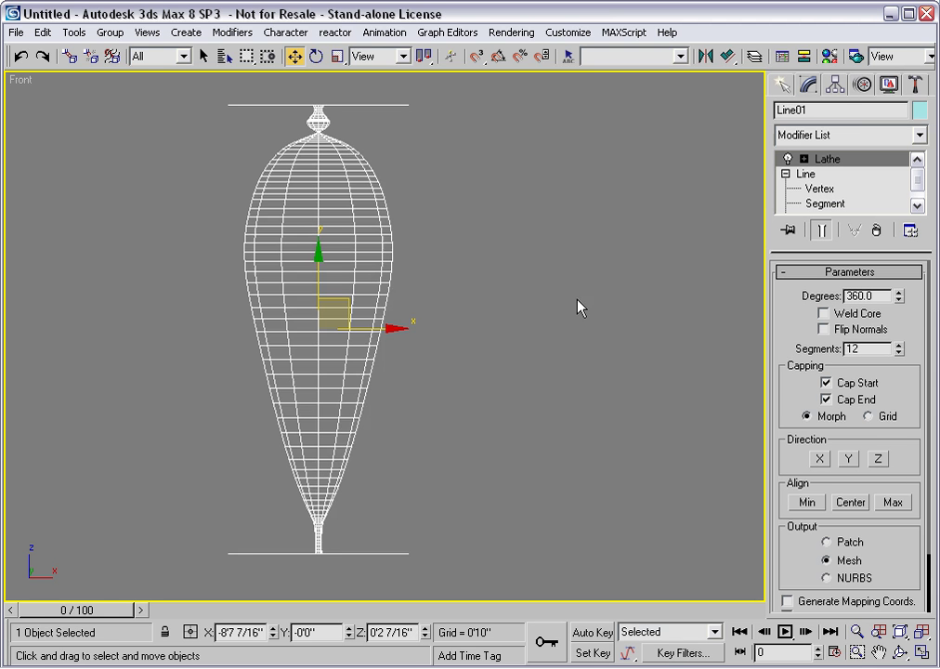
key("F3")
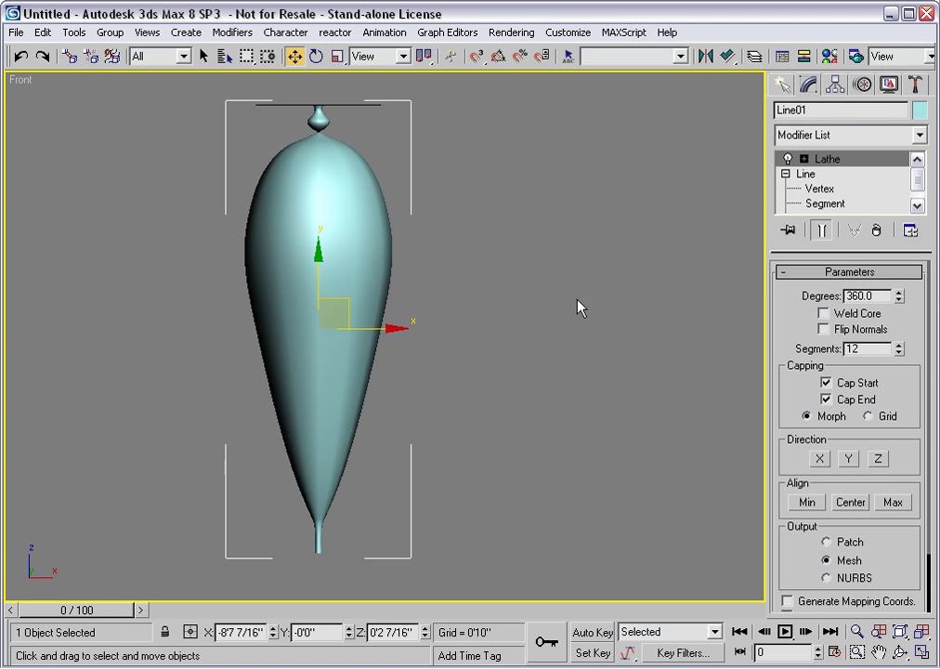
Set the Lathe direction to Y and alignment to Max, after trying X, Z, Min and Center.
left_click(819, 459)
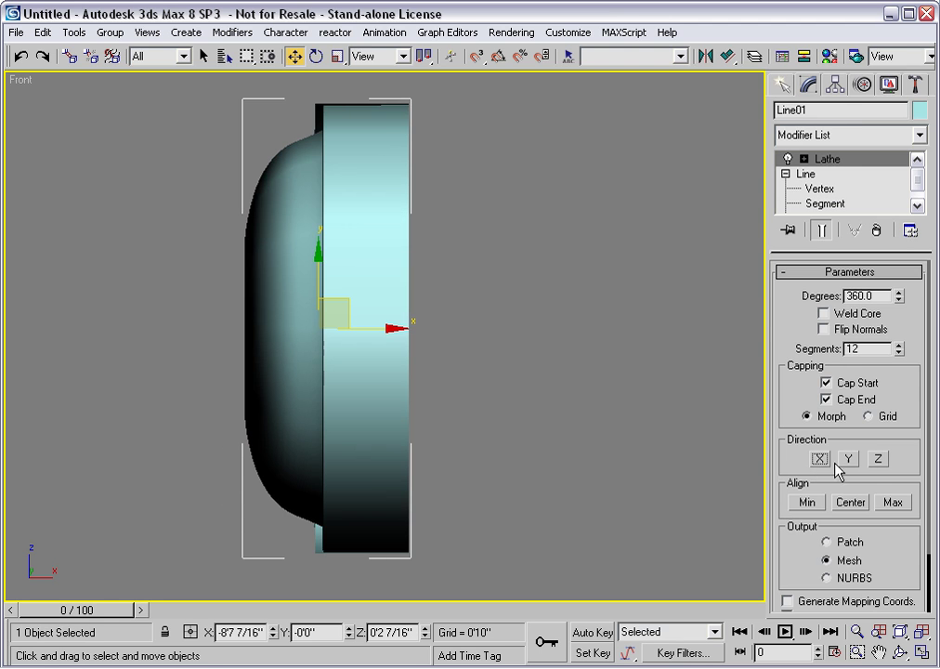
left_click(878, 459)
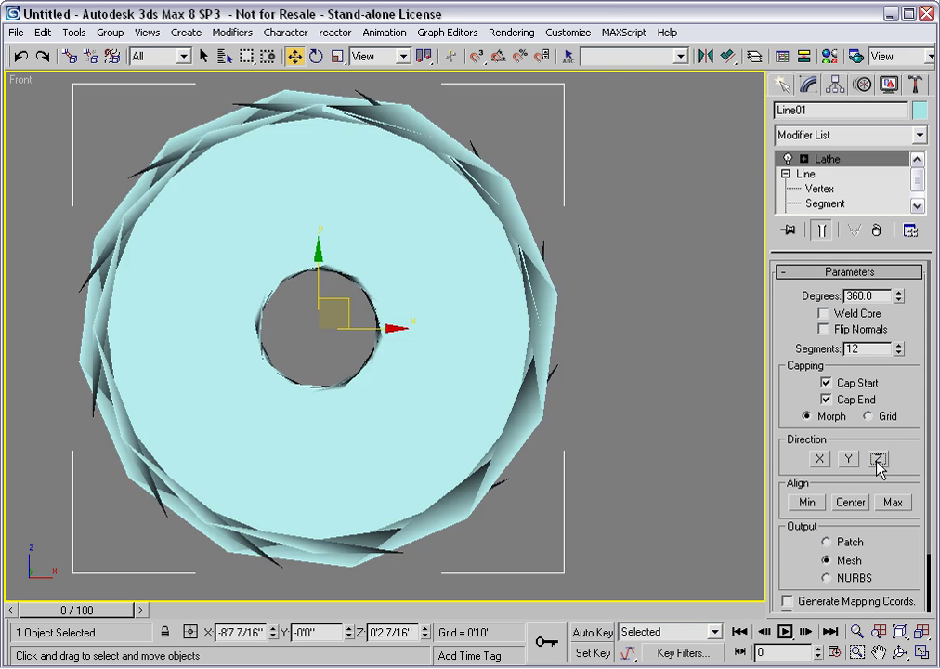
left_click(848, 461)
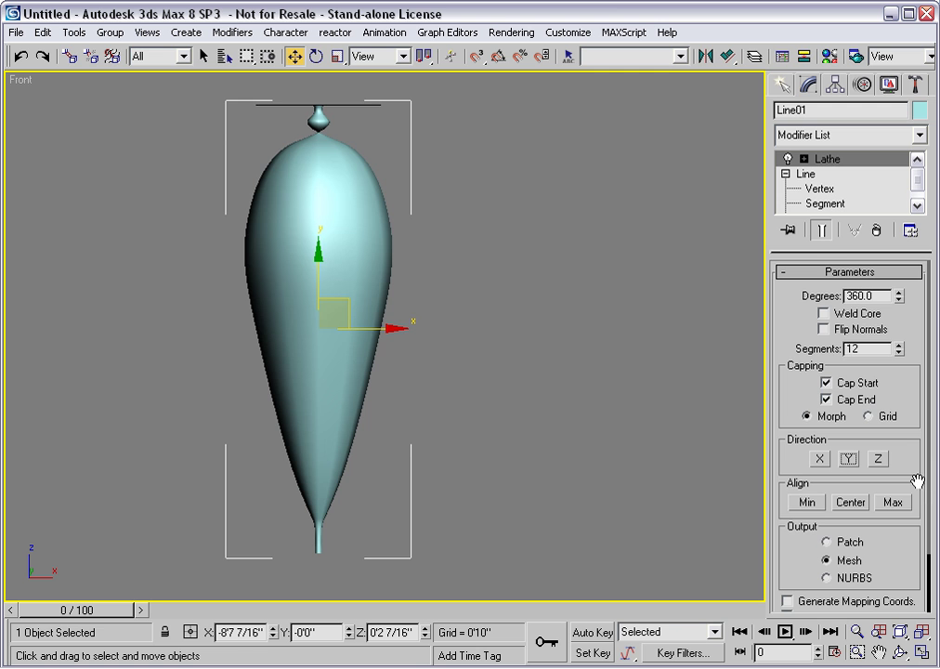
left_click(807, 502)
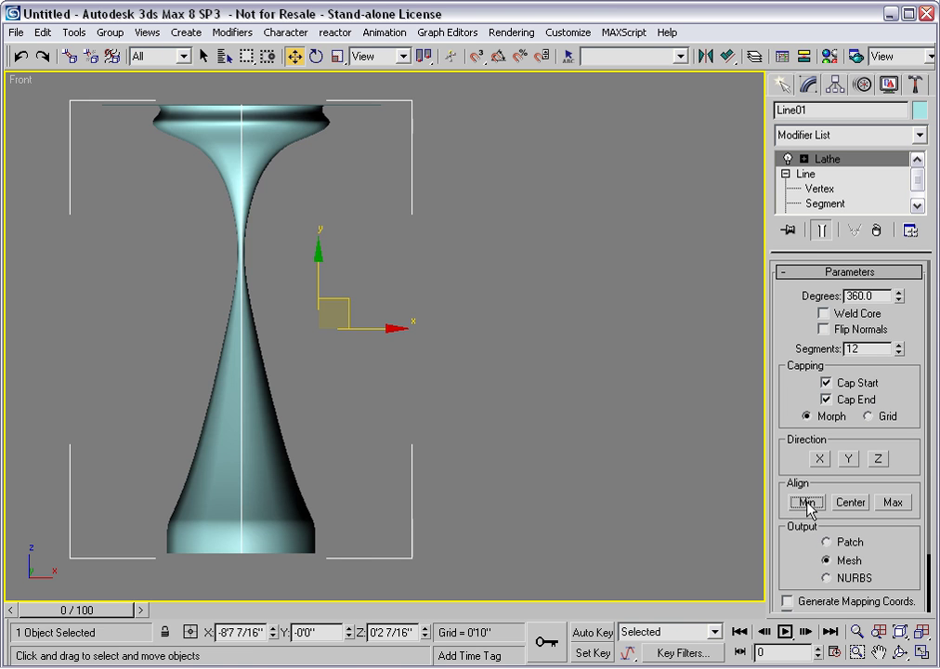
left_click(850, 503)
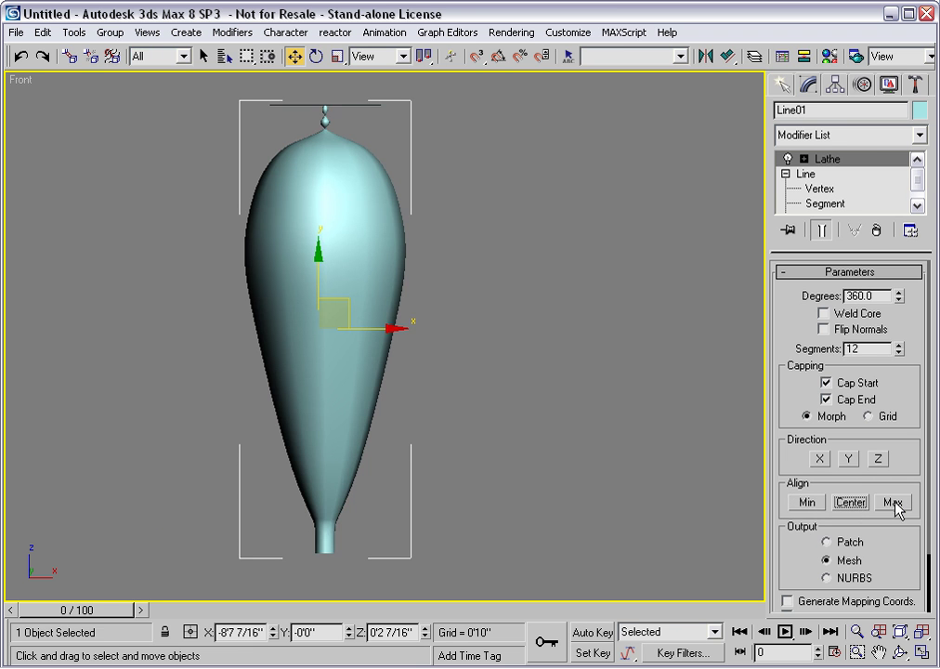
left_click(895, 503)
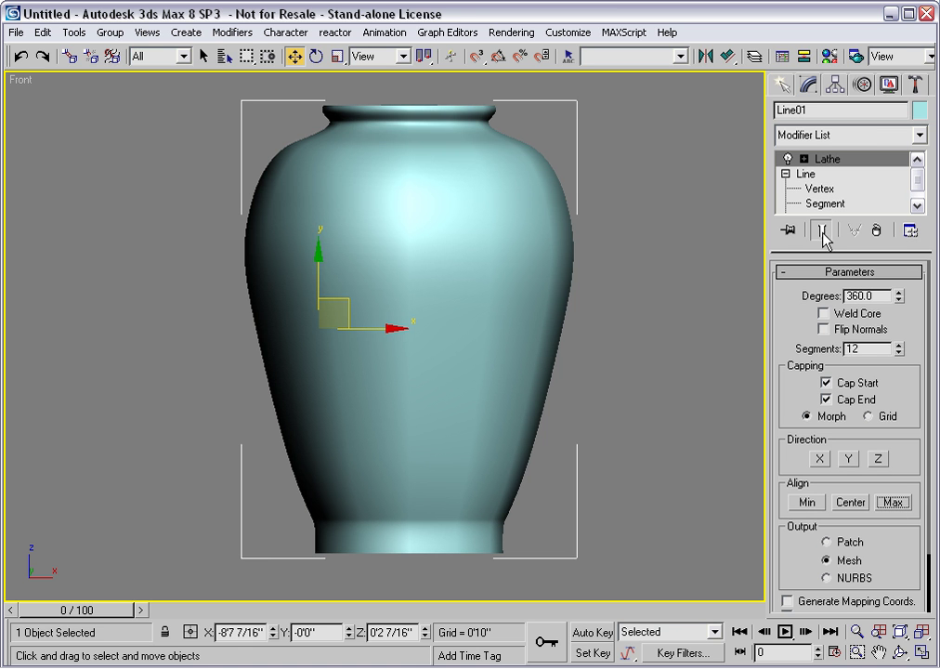
Drag the Lathe Axis sideways to broaden the vase, then view it in Perspective.
left_click(804, 159)
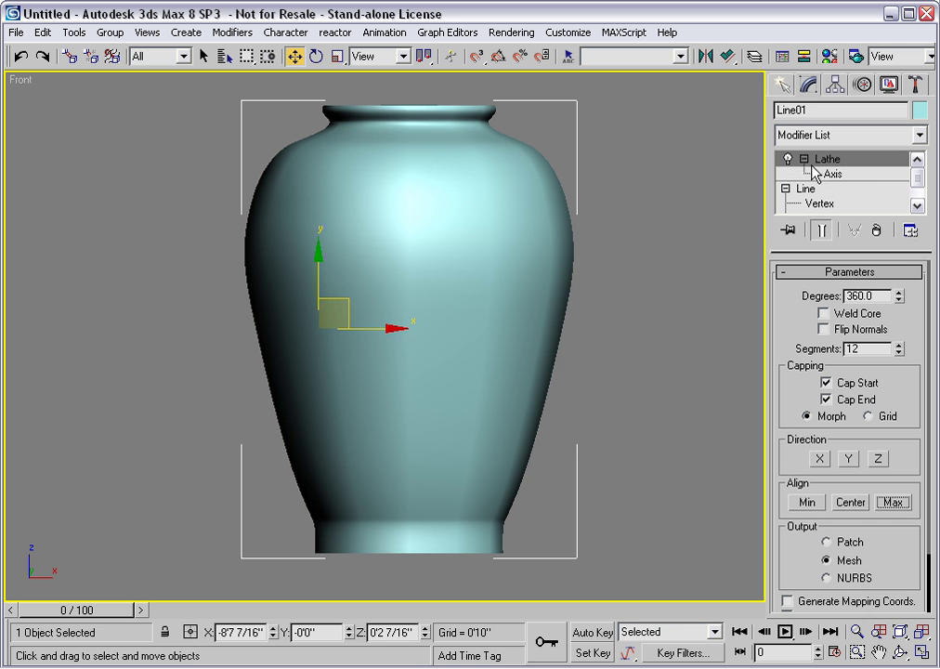
left_click(834, 175)
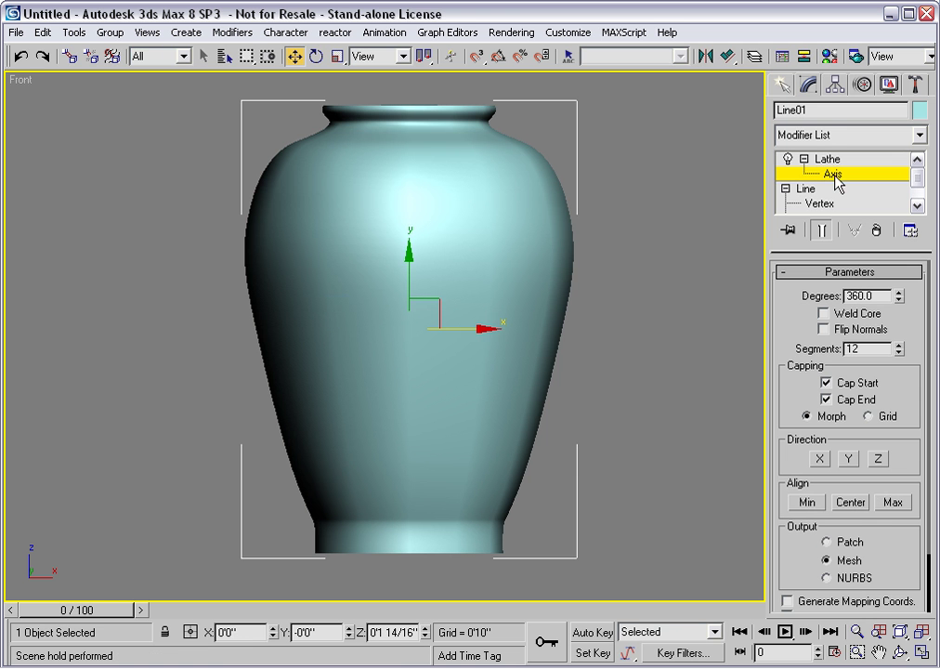
left_click_drag(458, 329, 481, 327)
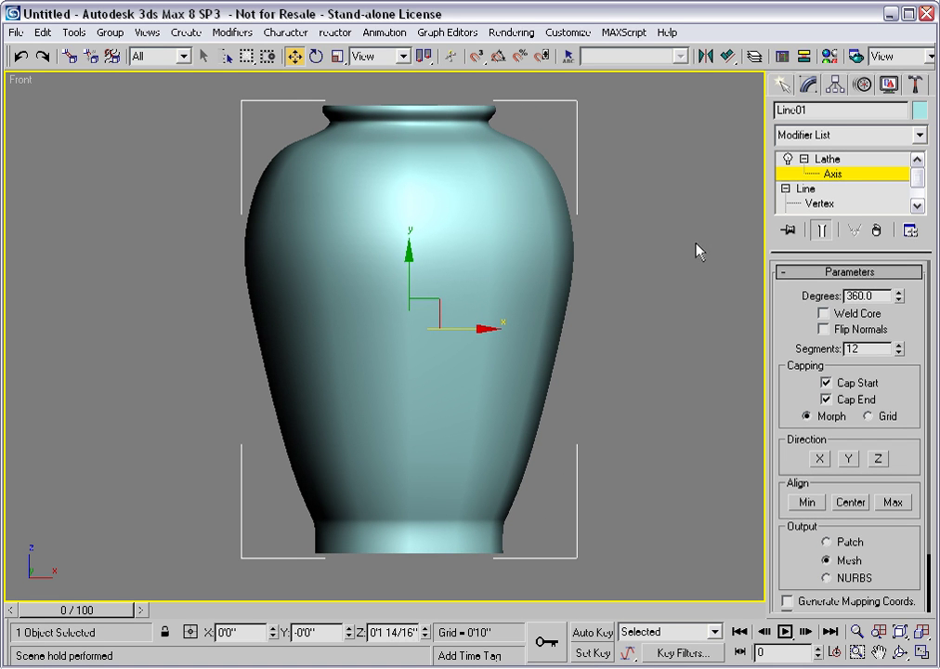
left_click(845, 177)
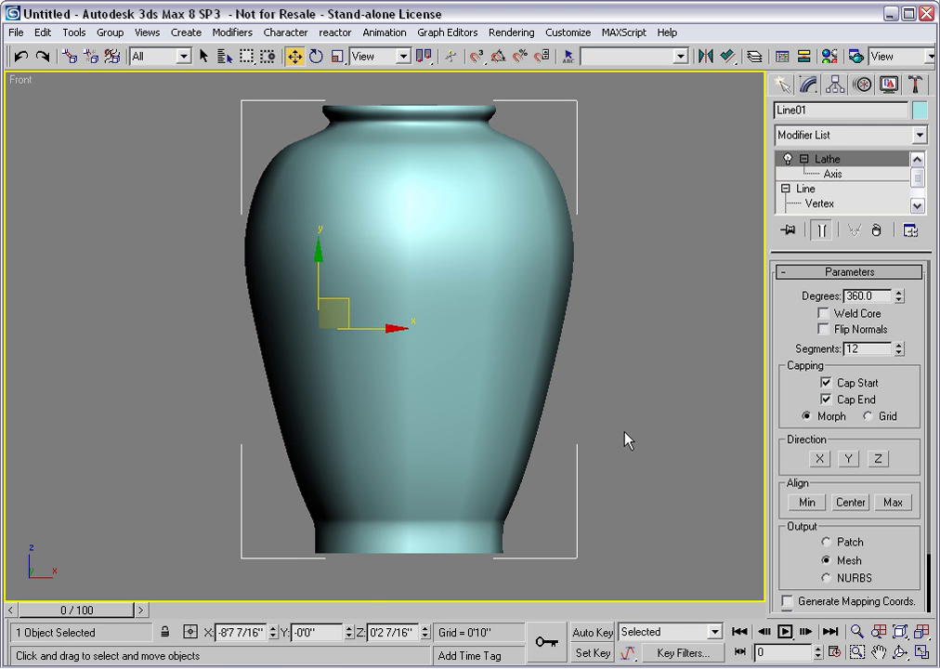
key("p")
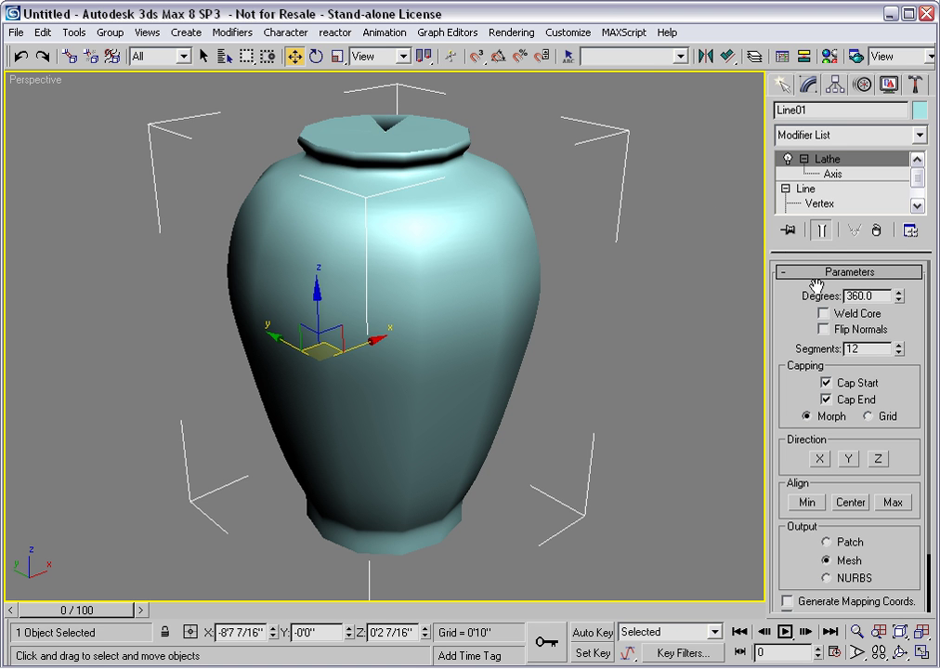
Enable Weld Core, keep 360 degrees with normals unflipped, and turn on Edged Faces.
left_click(823, 314)
left_click_drag(901, 302, 899, 347)
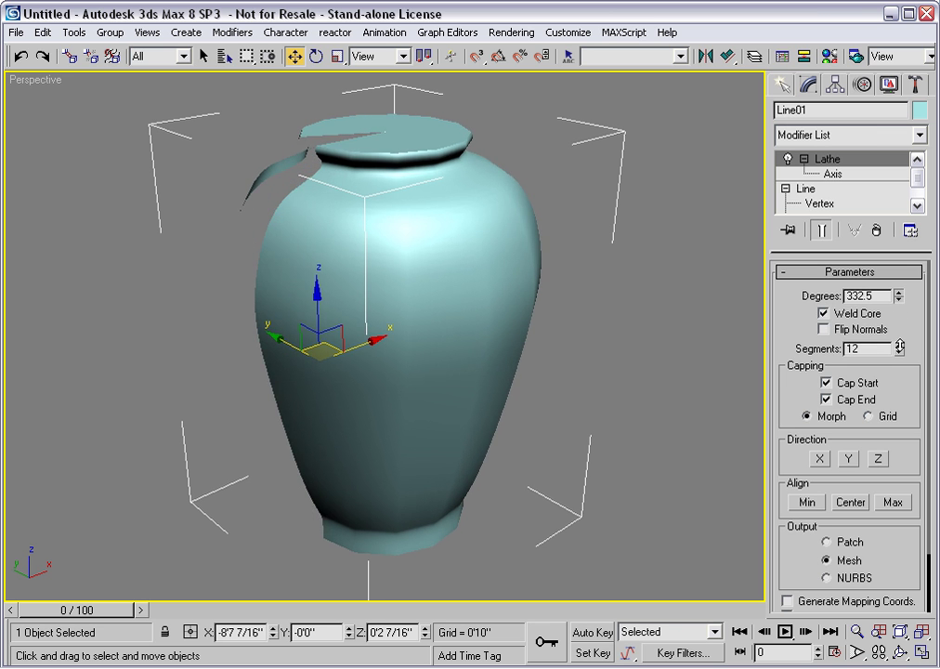
right_click(899, 347)
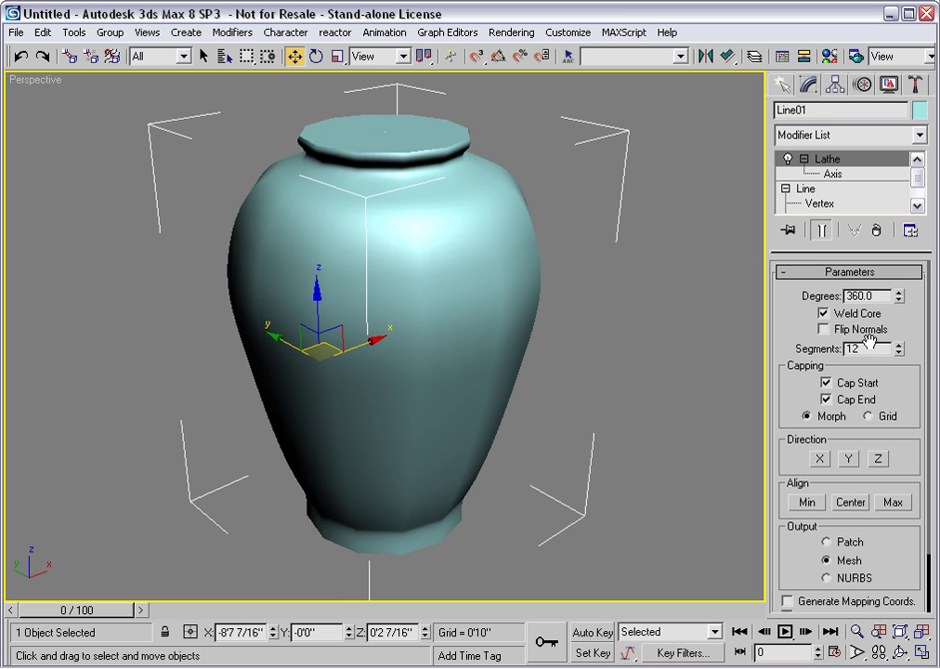
left_click(823, 330)
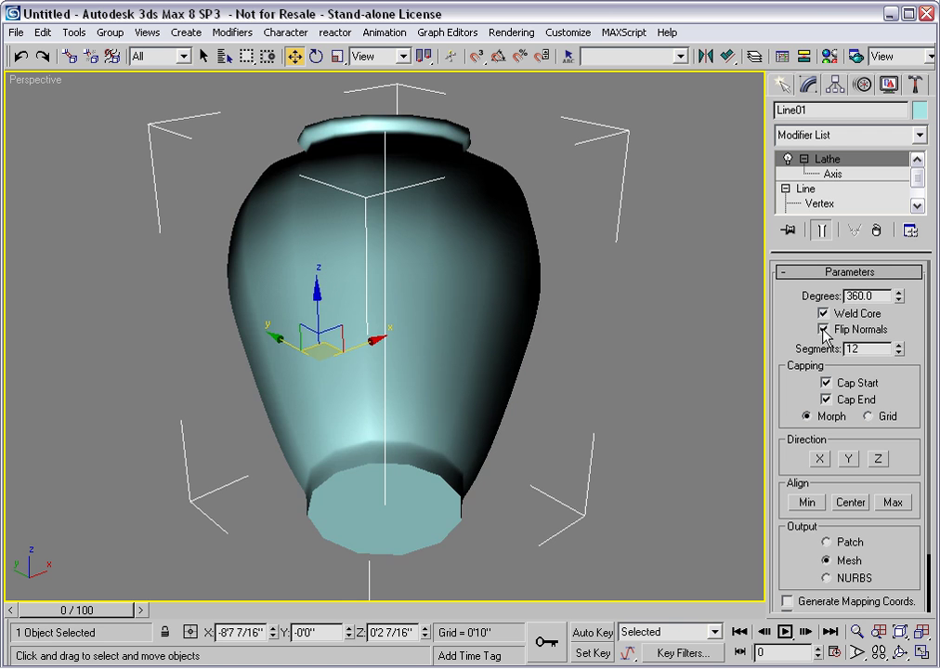
left_click(822, 330)
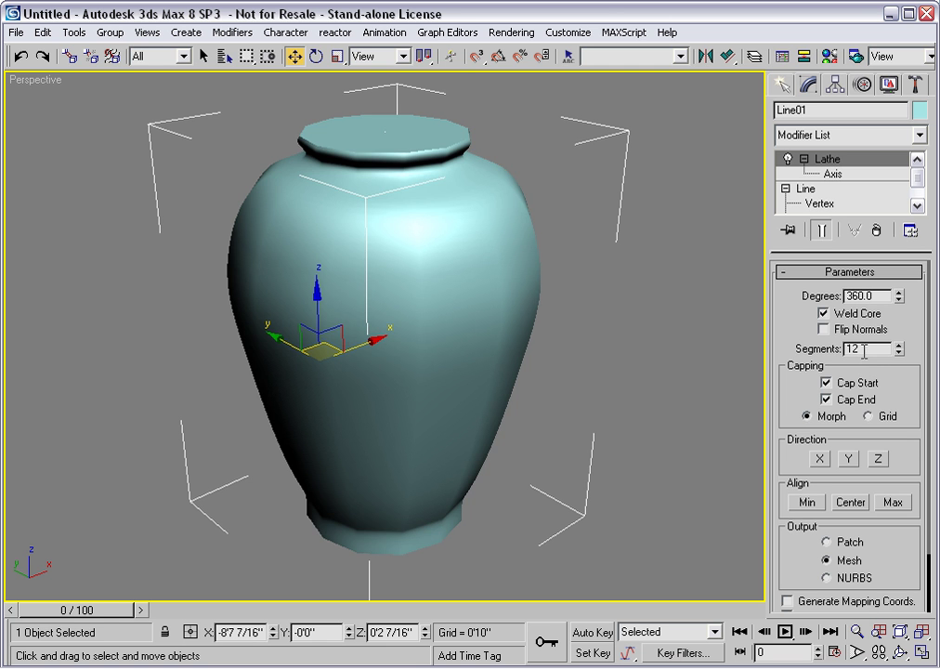
key("F4")
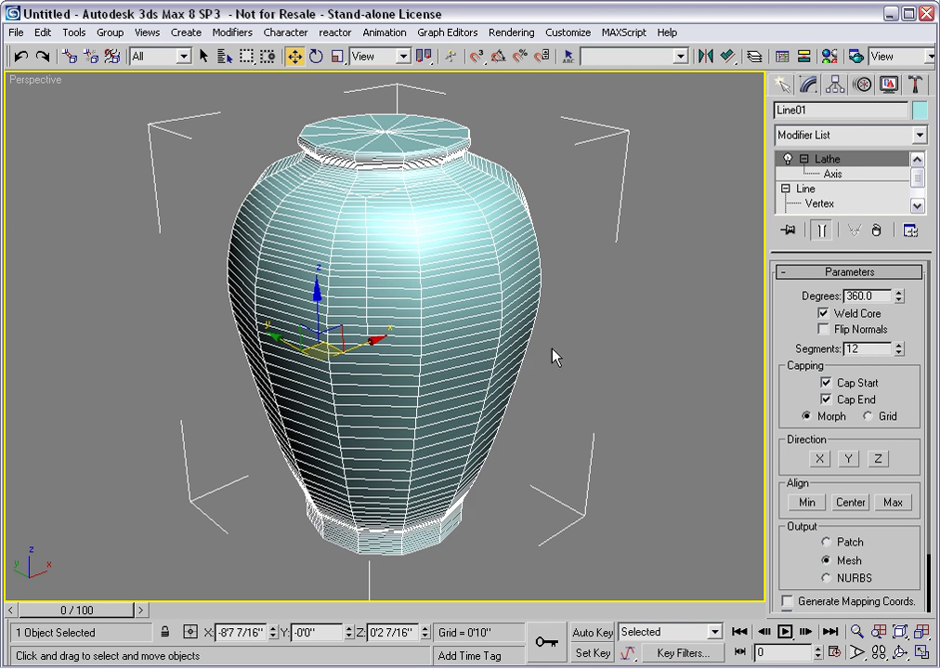
Set the Lathe Segments to 36 and make the modifier stack list taller.
double_click(864, 349)
type("36")
key("Return")
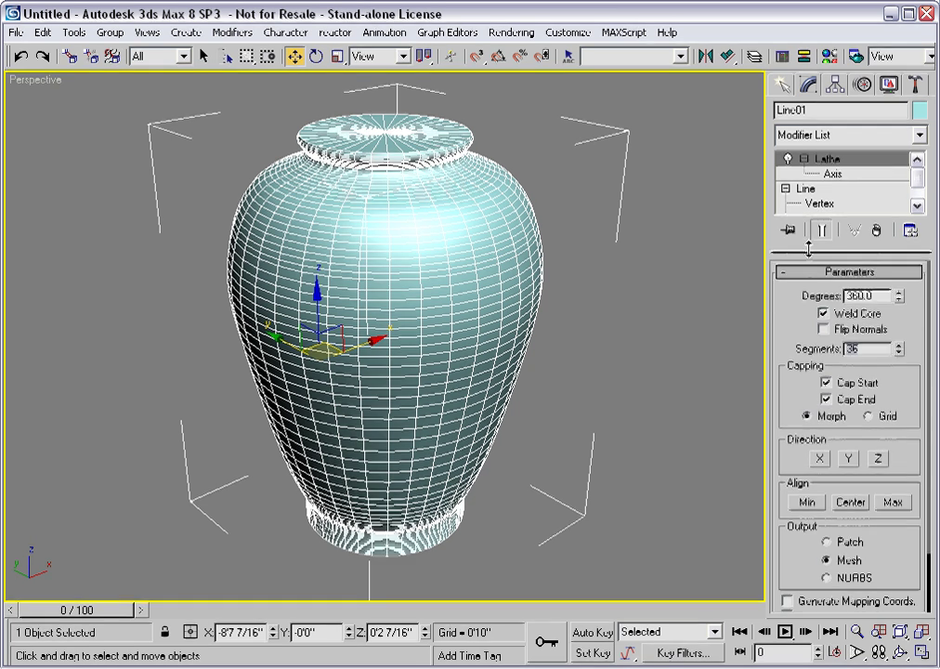
left_click_drag(810, 247, 811, 293)
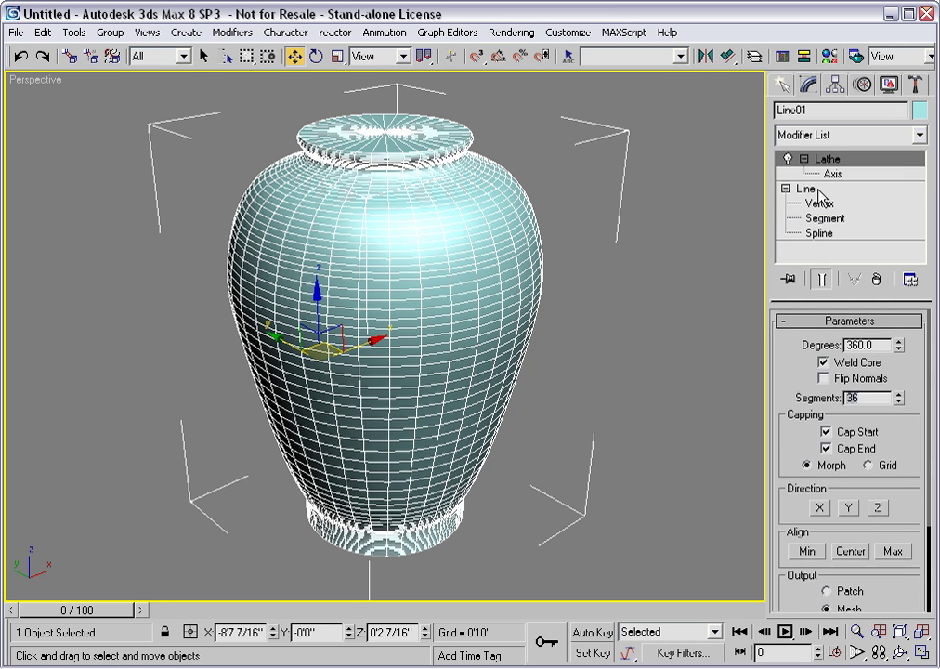
Select Line01 in the stack, collapse Geometry, and turn on Show End Result.
left_click(818, 190)
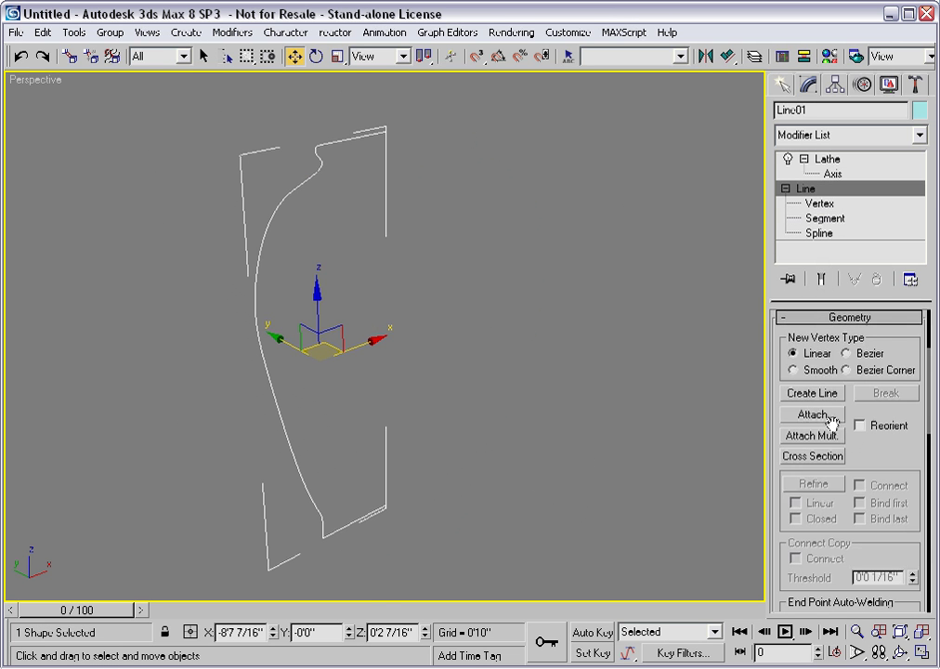
left_click(843, 320)
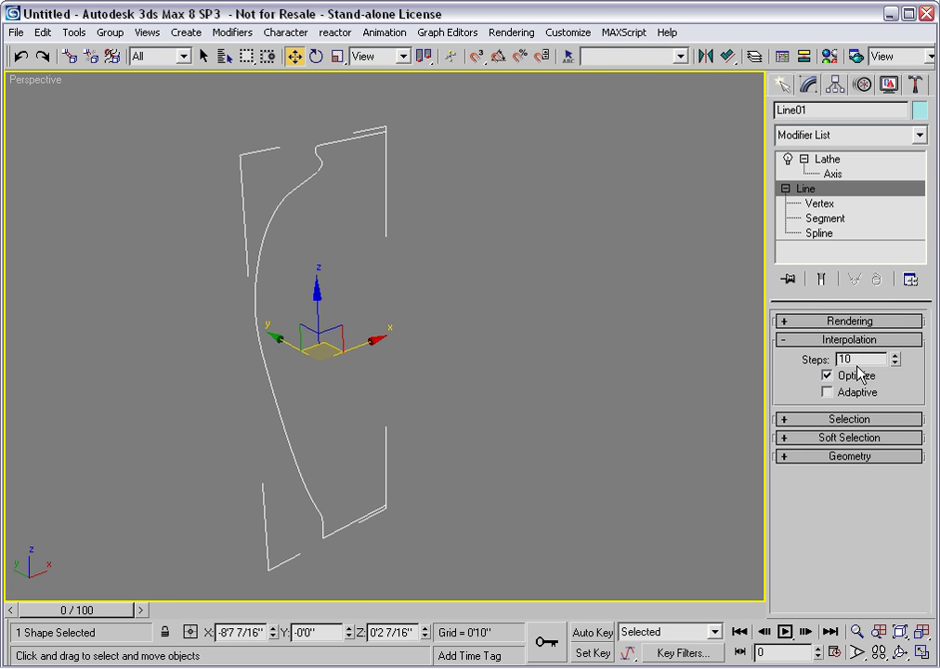
left_click(821, 284)
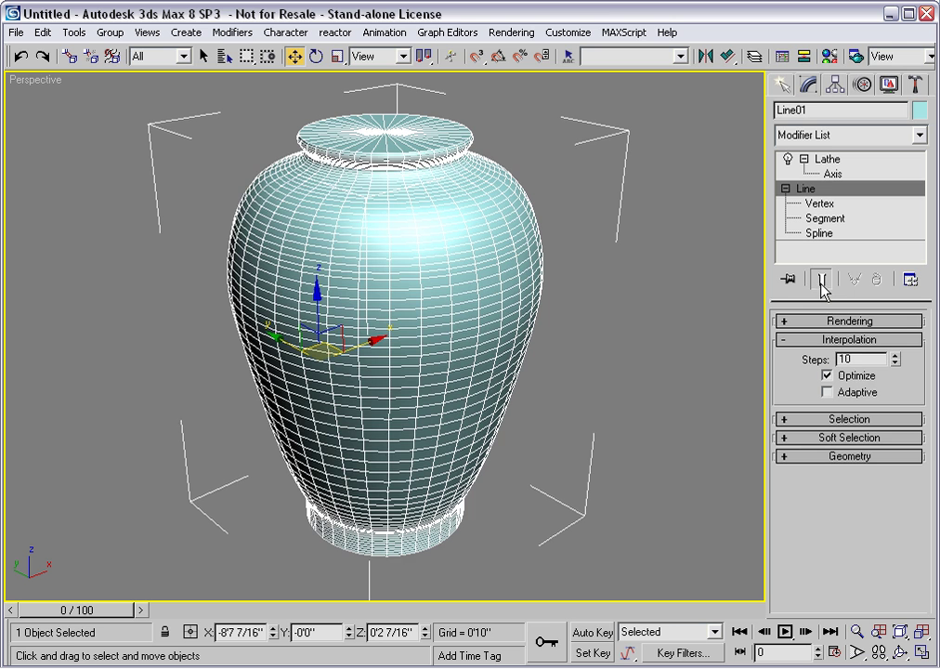
Lower the Line's Interpolation Steps from 10 to 5, then go back to Lathe.
left_click(896, 363)
left_click(896, 364)
left_click(896, 363)
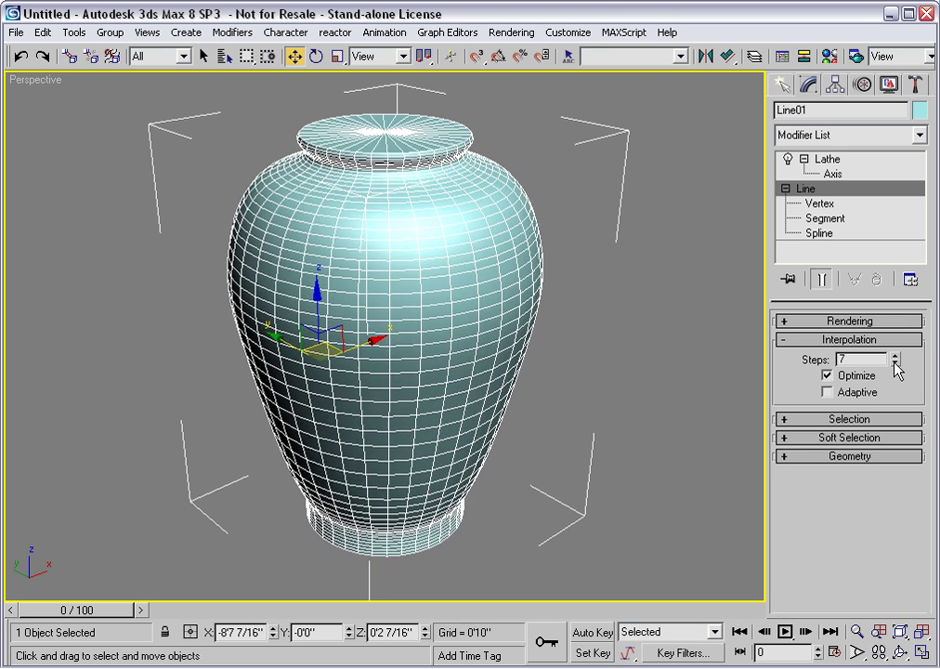
left_click(895, 363)
left_click(895, 363)
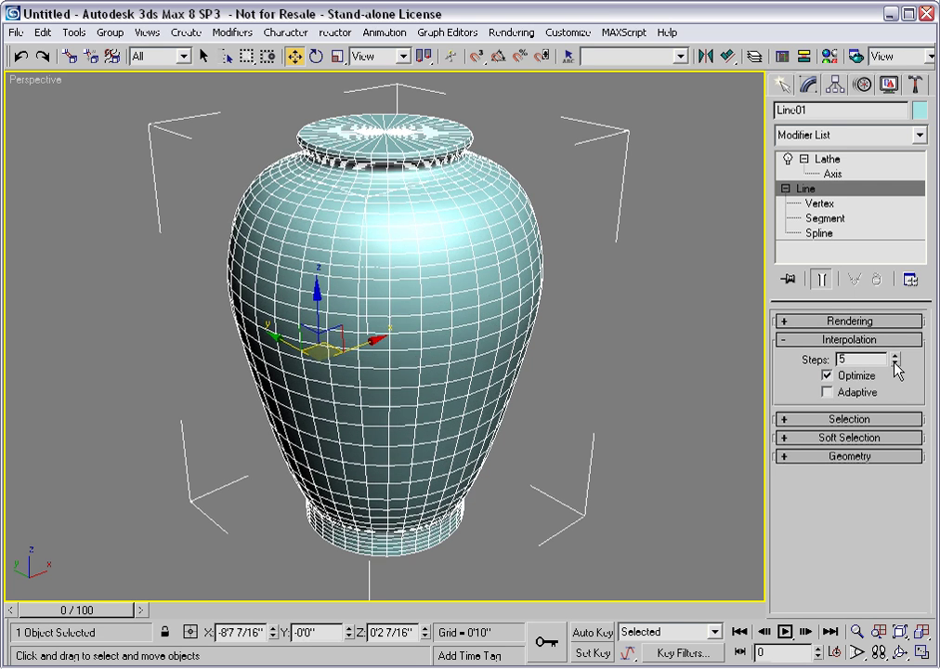
left_click(895, 363)
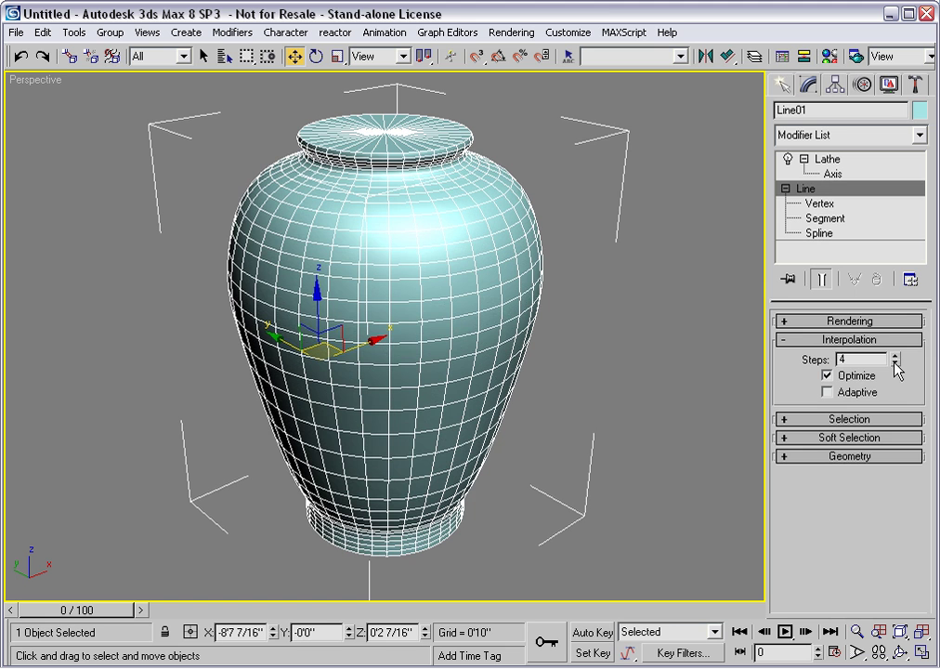
left_click(893, 356)
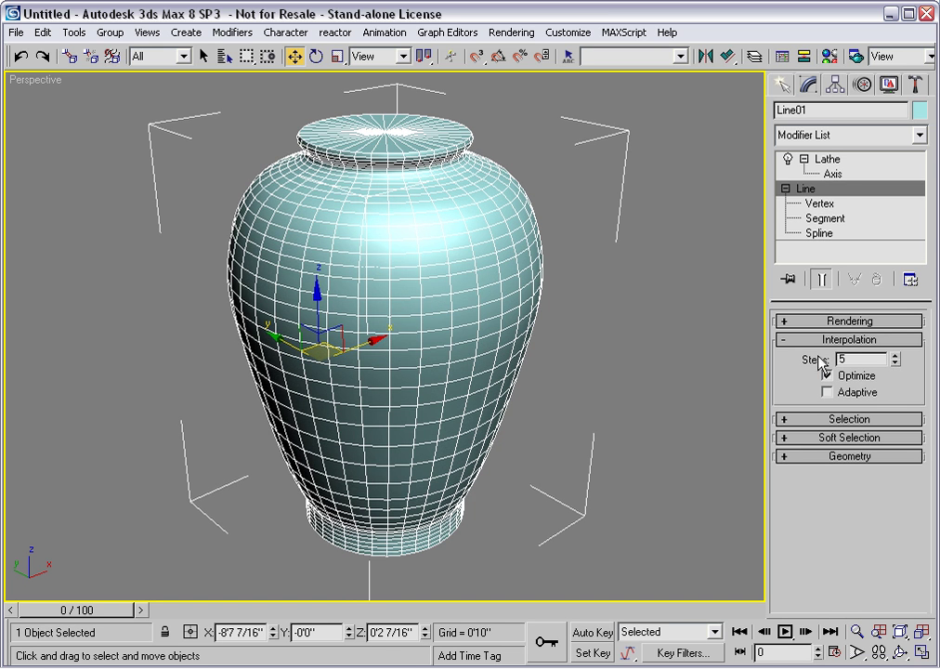
left_click(827, 161)
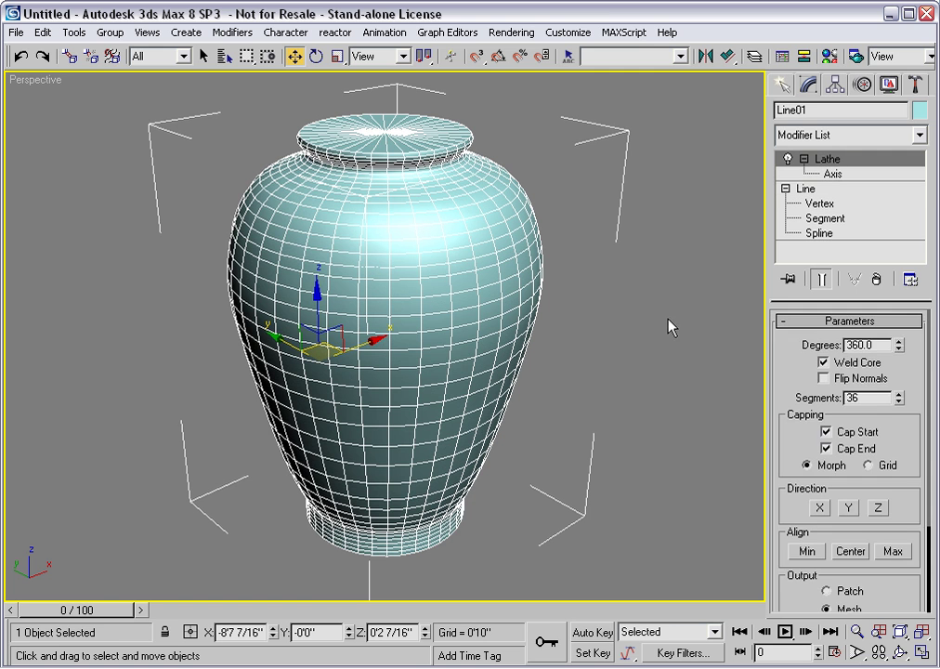
Keep Lathe Smooth on, hide Edged Faces, and set the Output to Patch.
left_click_drag(788, 380, 786, 322)
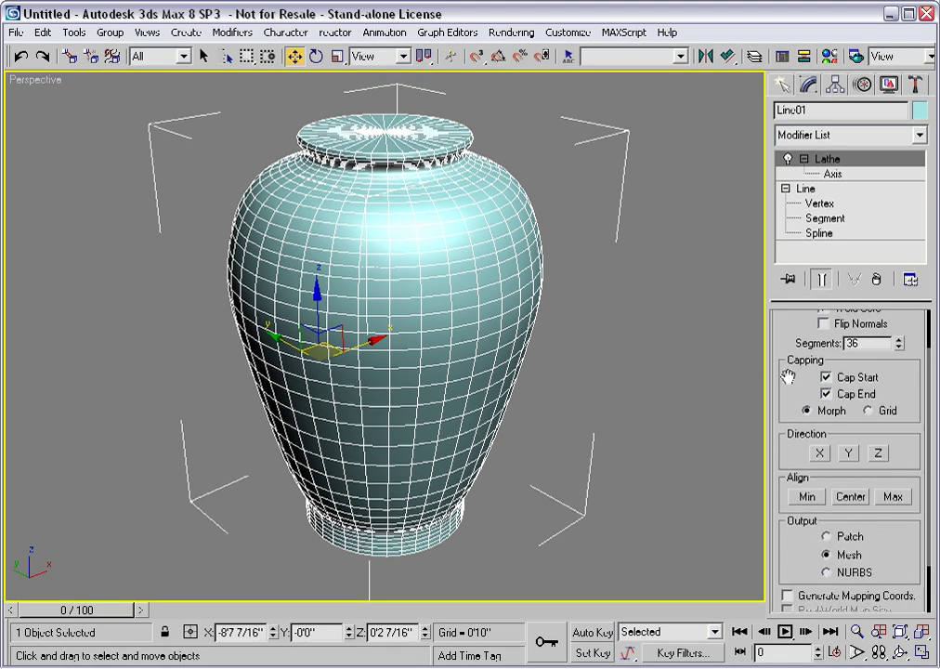
left_click_drag(808, 542, 795, 493)
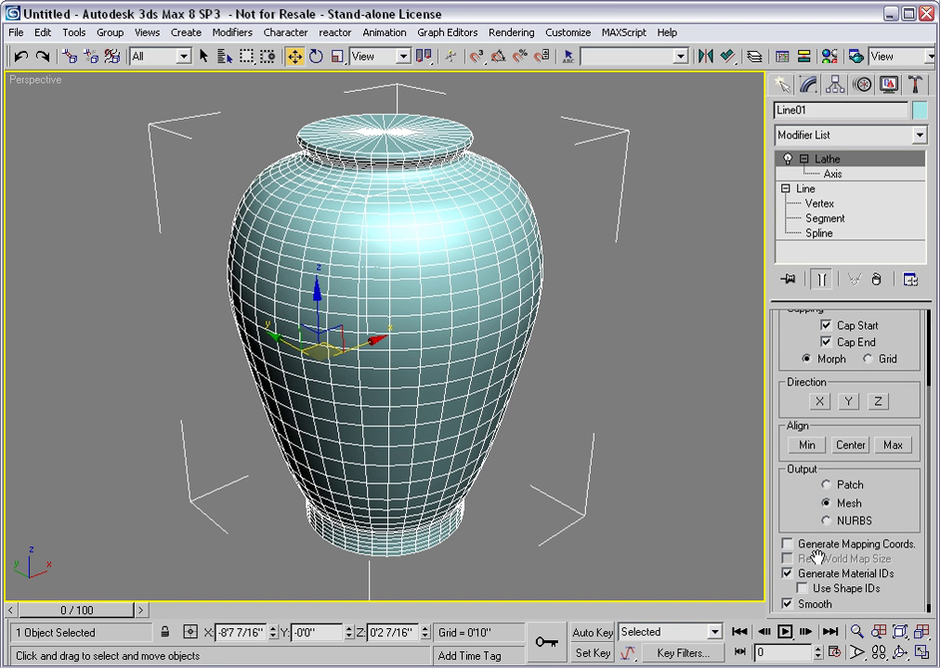
left_click(786, 604)
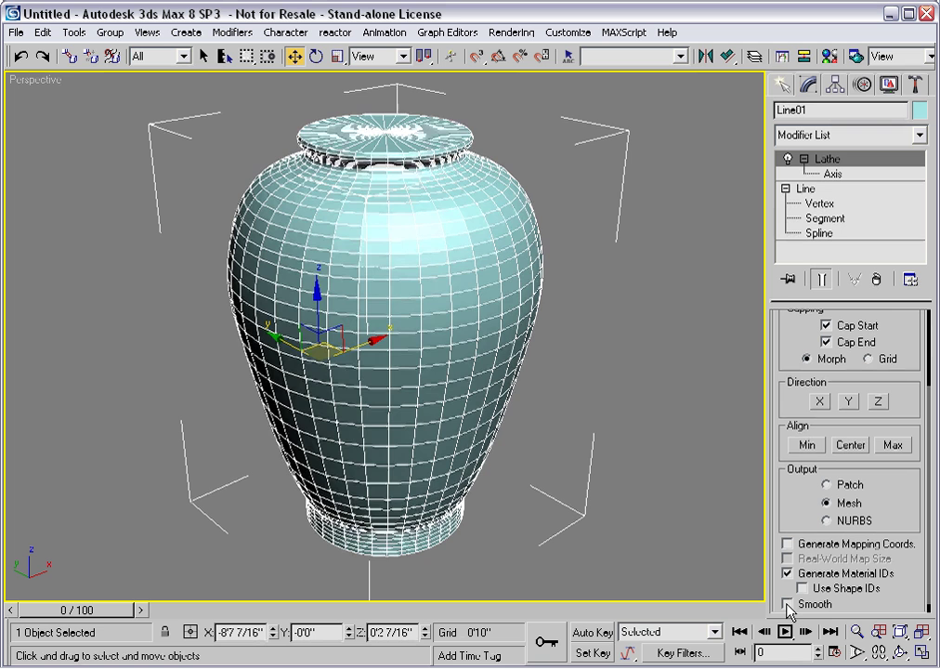
key("F4")
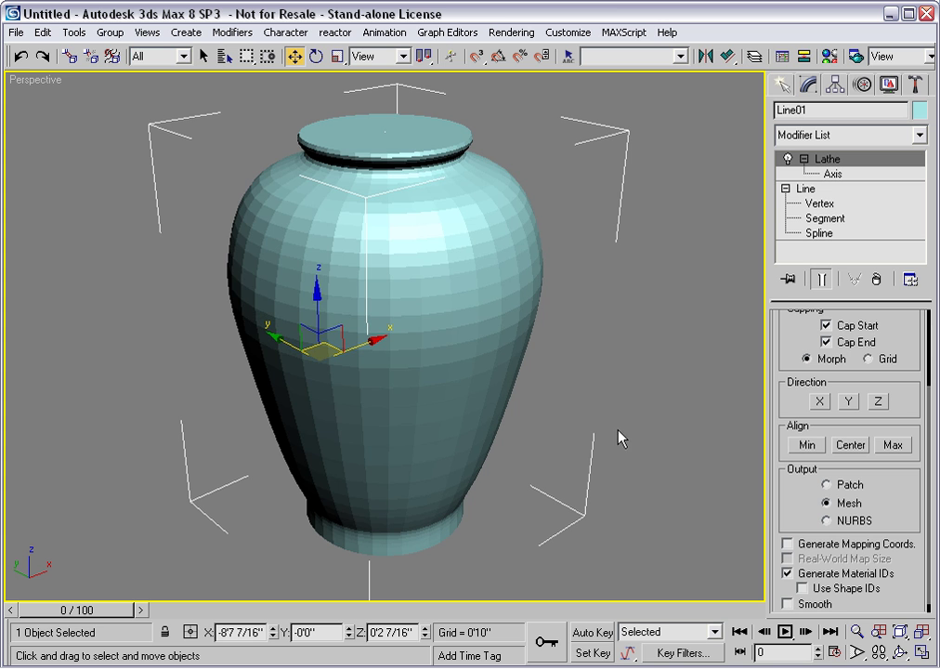
left_click(788, 603)
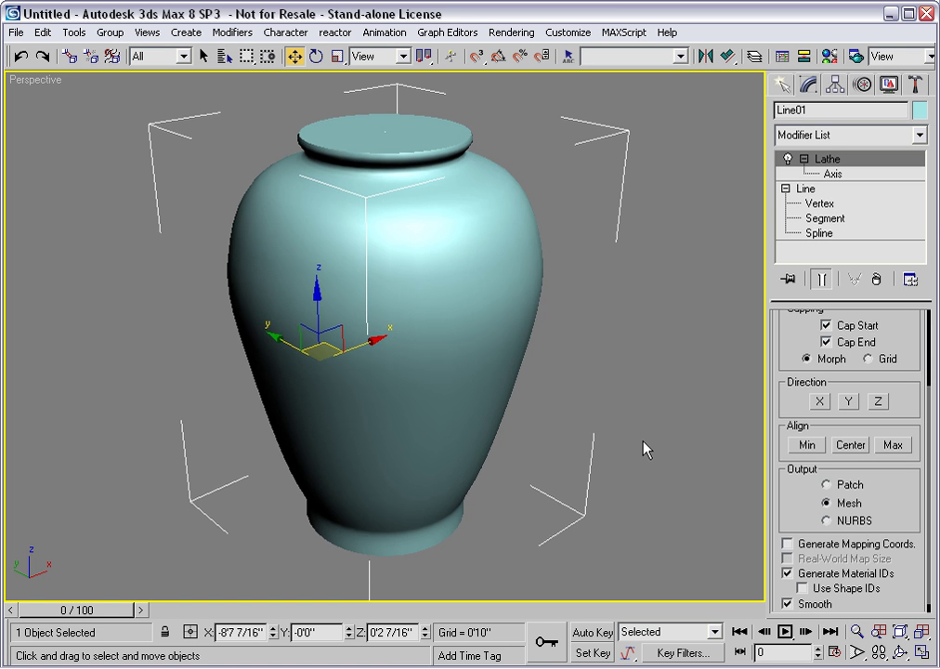
left_click(826, 484)
Set the Lathe Segments to 6 and show Edged Faces on the reselected vase.
scroll(808, 497, "up", 2)
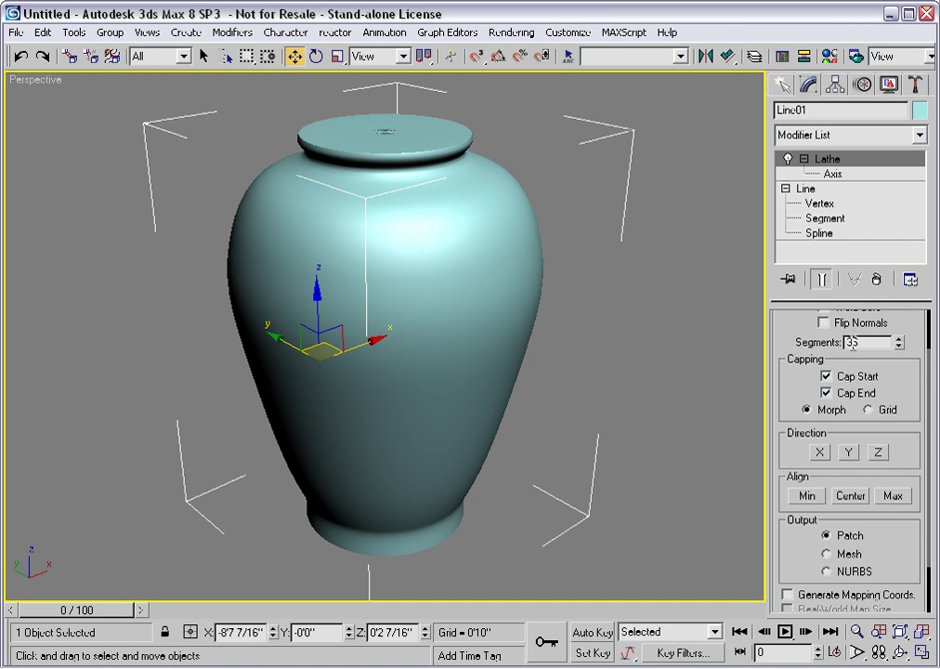
key("BackSpace")
left_click(664, 404)
key("F4")
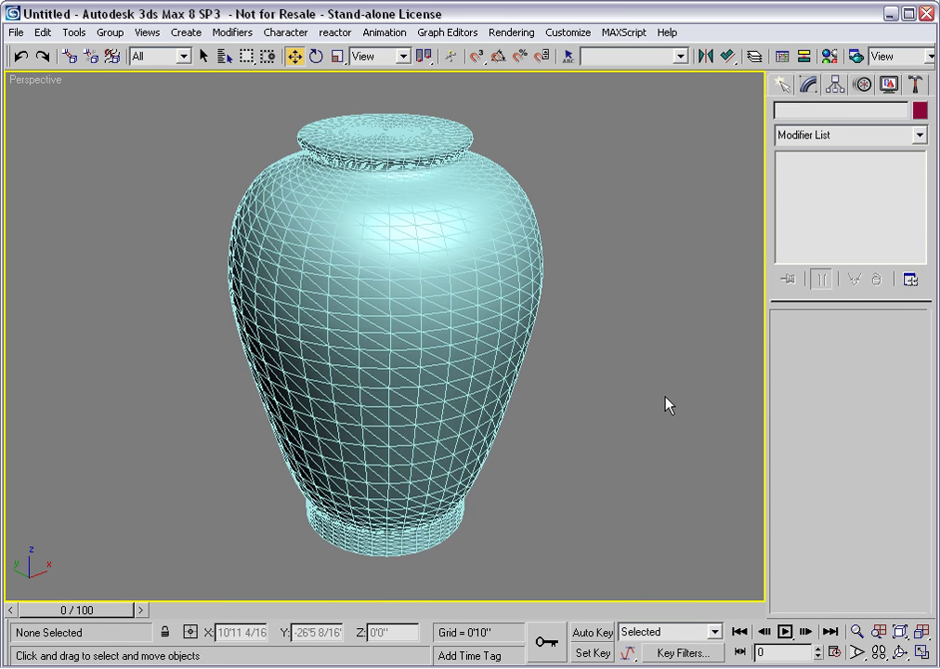
left_click(443, 338)
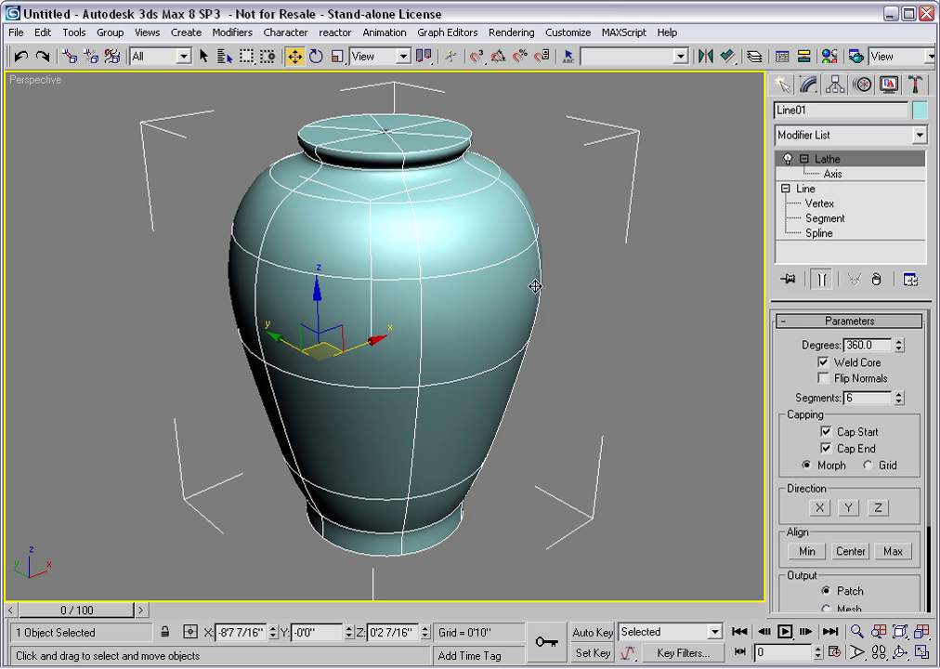
left_click_drag(788, 444, 783, 341)
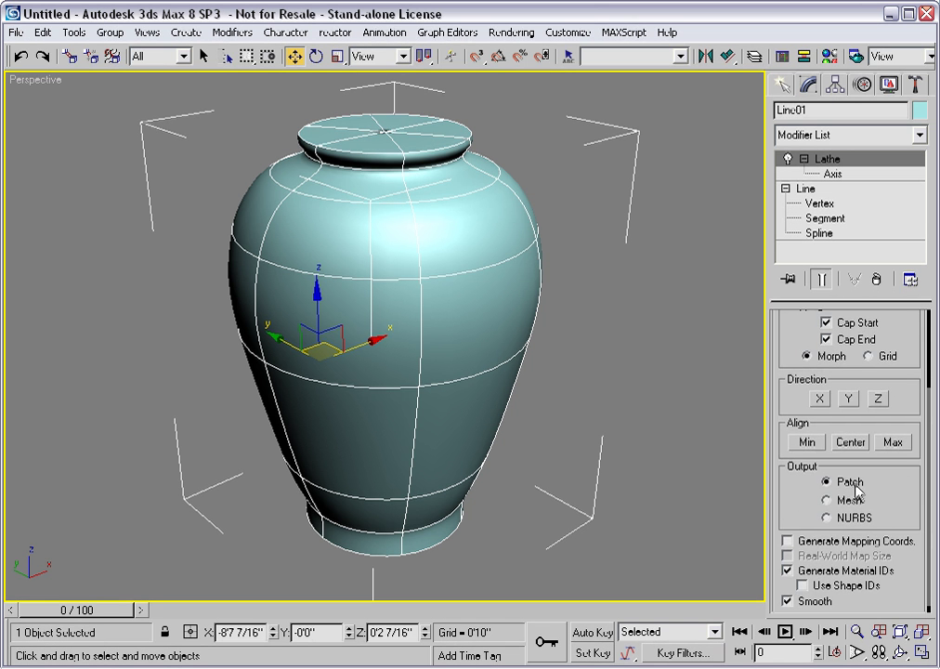